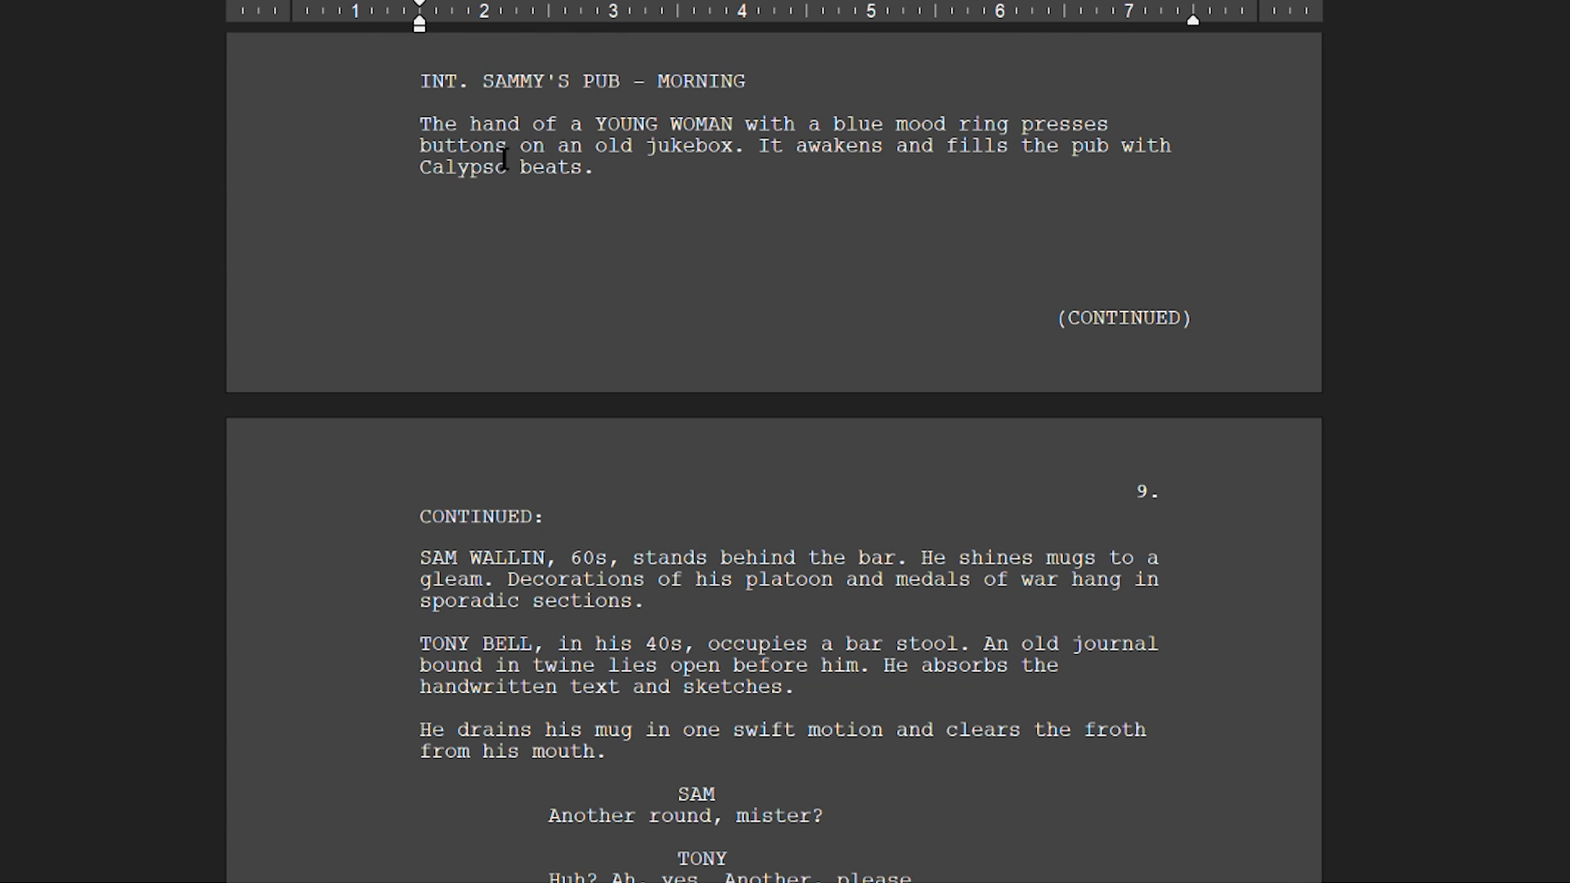
Highlight the Sammy's Pub morning scene, from its INT. heading through the following page.
{"action": "left_click_drag", "start_coordinate": [420, 81], "coordinate": [663, 564]}
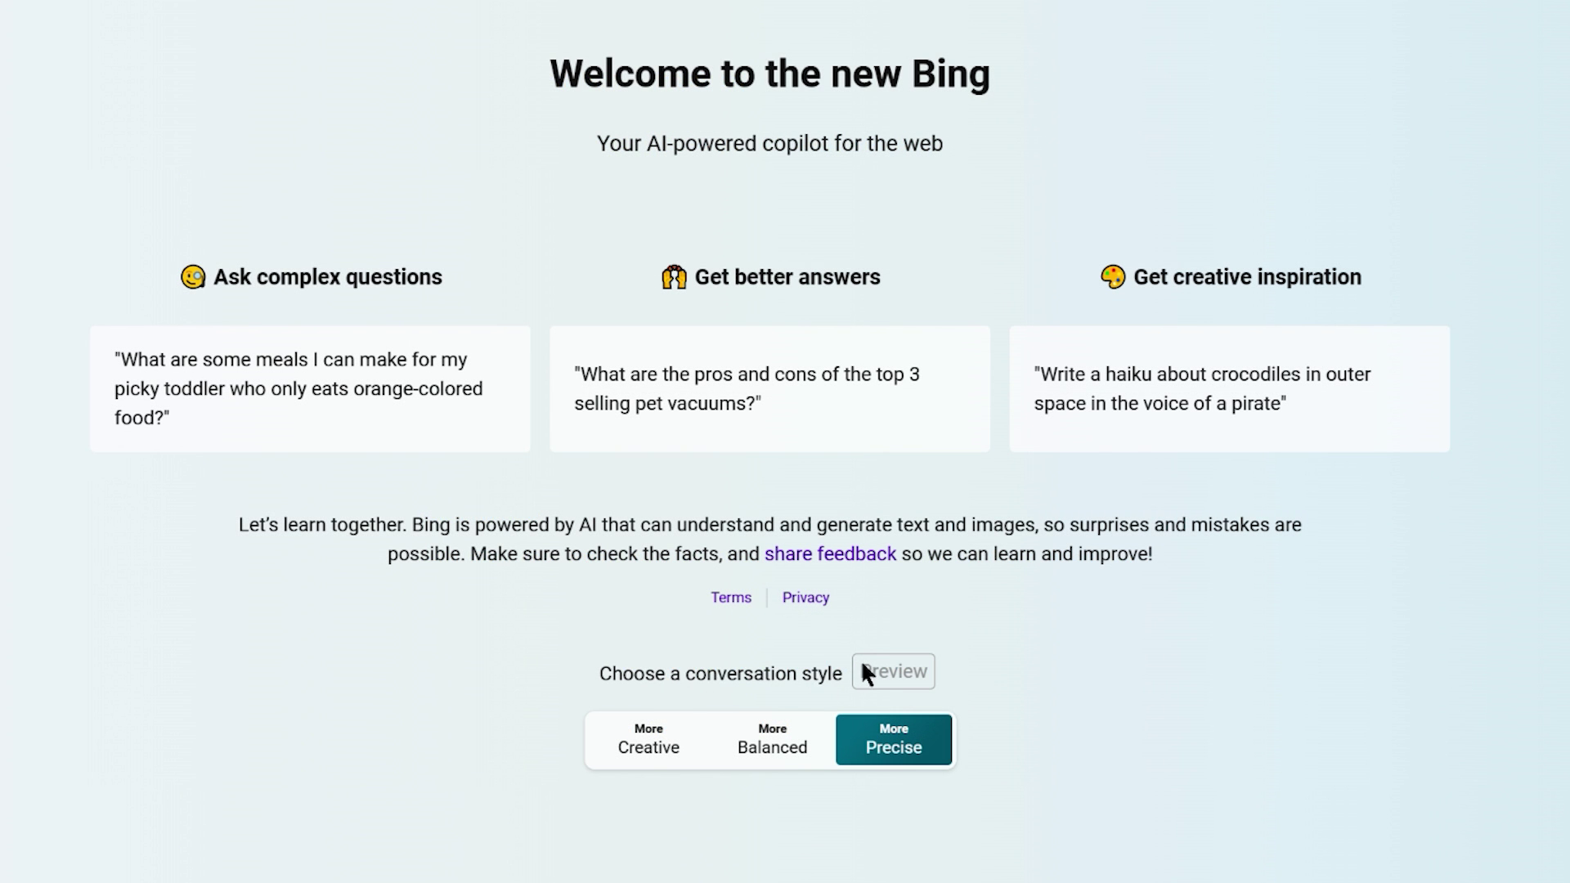
In Creative style, send the storyboard breakdown request with the pub scene script pasted below it.
{"action": "left_click", "coordinate": [662, 746]}
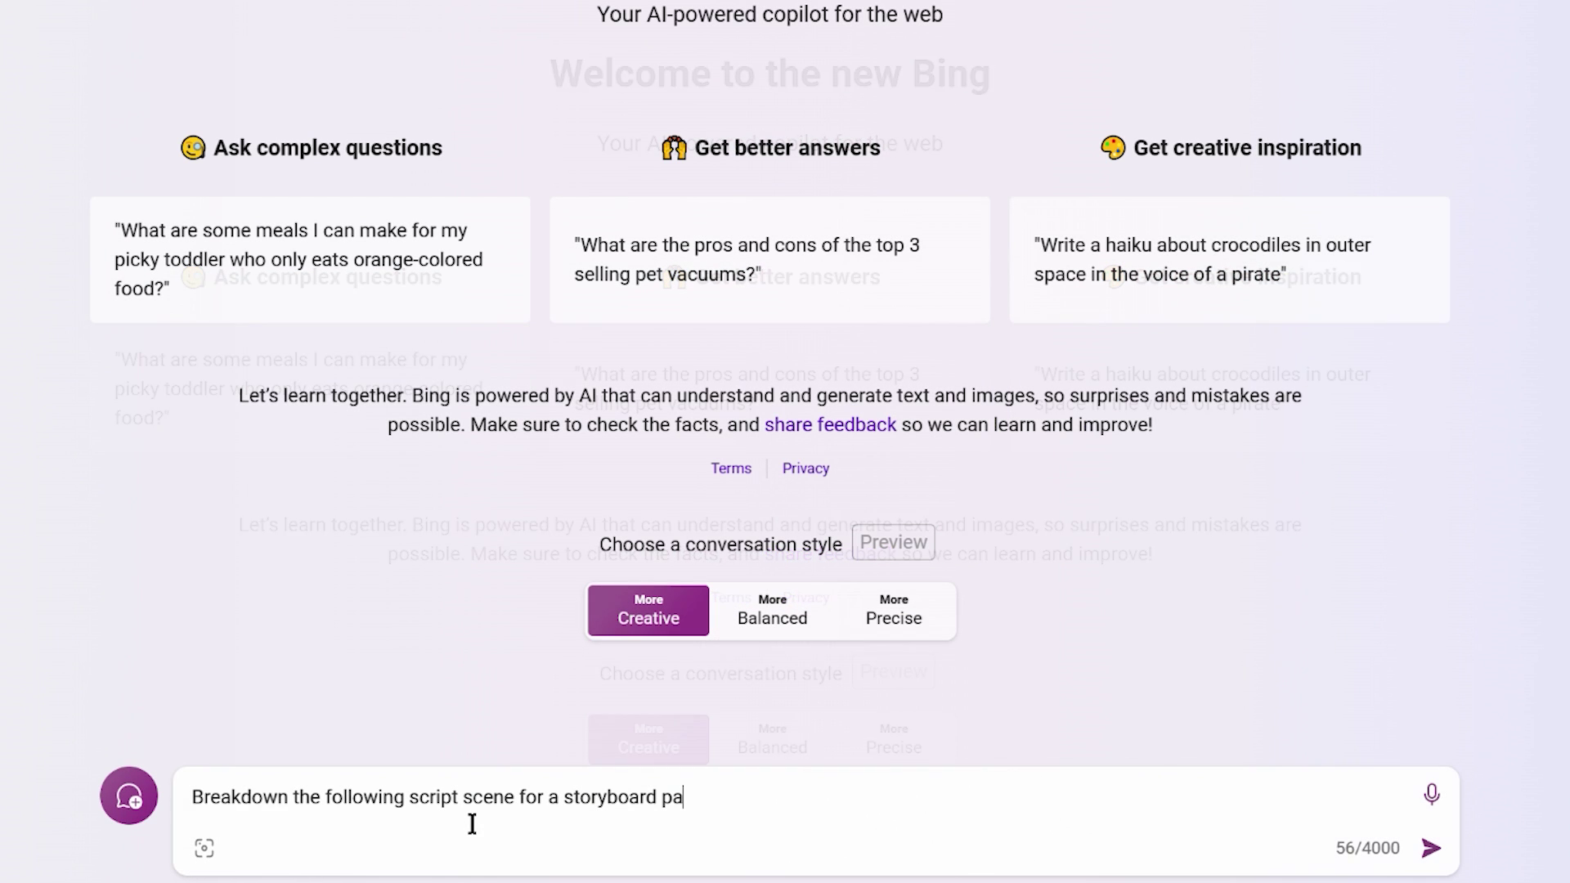
{"action": "type", "text": "panel."}
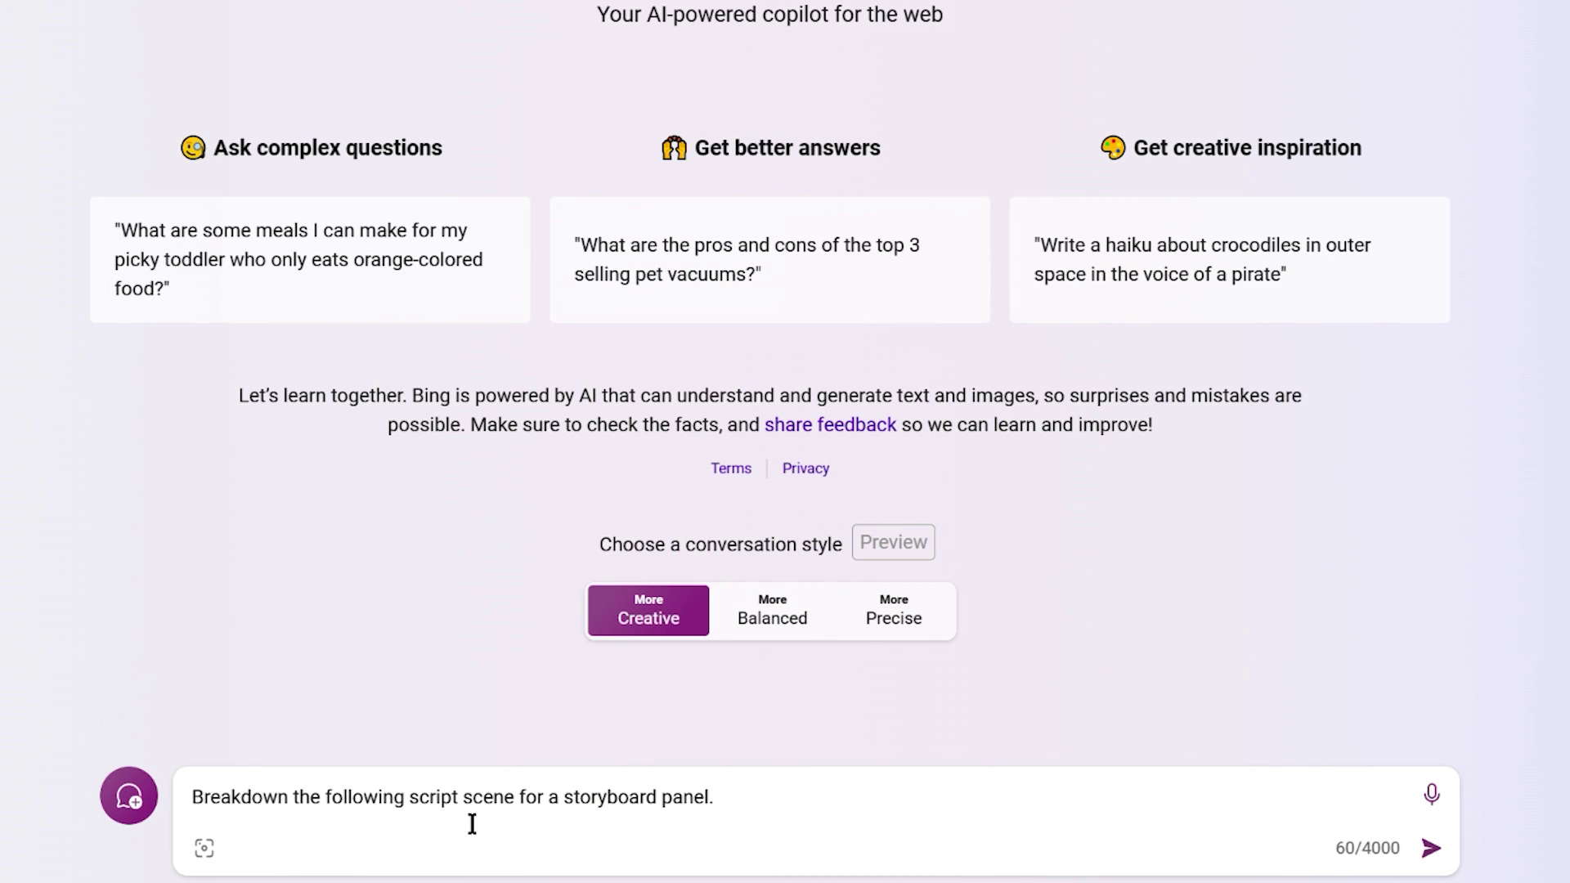
{"action": "key", "text": "shift+Return"}
{"action": "key", "text": "shift+Return"}
{"action": "type", "text": "INT. SAMMY'S PUB - MORNING The hand of a YOUNG WOMAN with a blue mood ring presses buttons on an old jukebox. It awakens and fills the pub with Calypso beats. SAM WALLIN, 60s, stands behind the bar. He shines mugs to a gleam. Decorations of his platoon and medals of war hang in sporadic sections. TONY BELL, in his 40s, occupies a bar stool. An old journal bound in twine lies open before him. He absorbs the handwritten text and sketches. He drains his mug in one swift motion and clears the froth from his mouth. SAM Another round, mister? TONY Huh? Ah, yes. Another, please. SAM You got it. Sam refills his glass."}
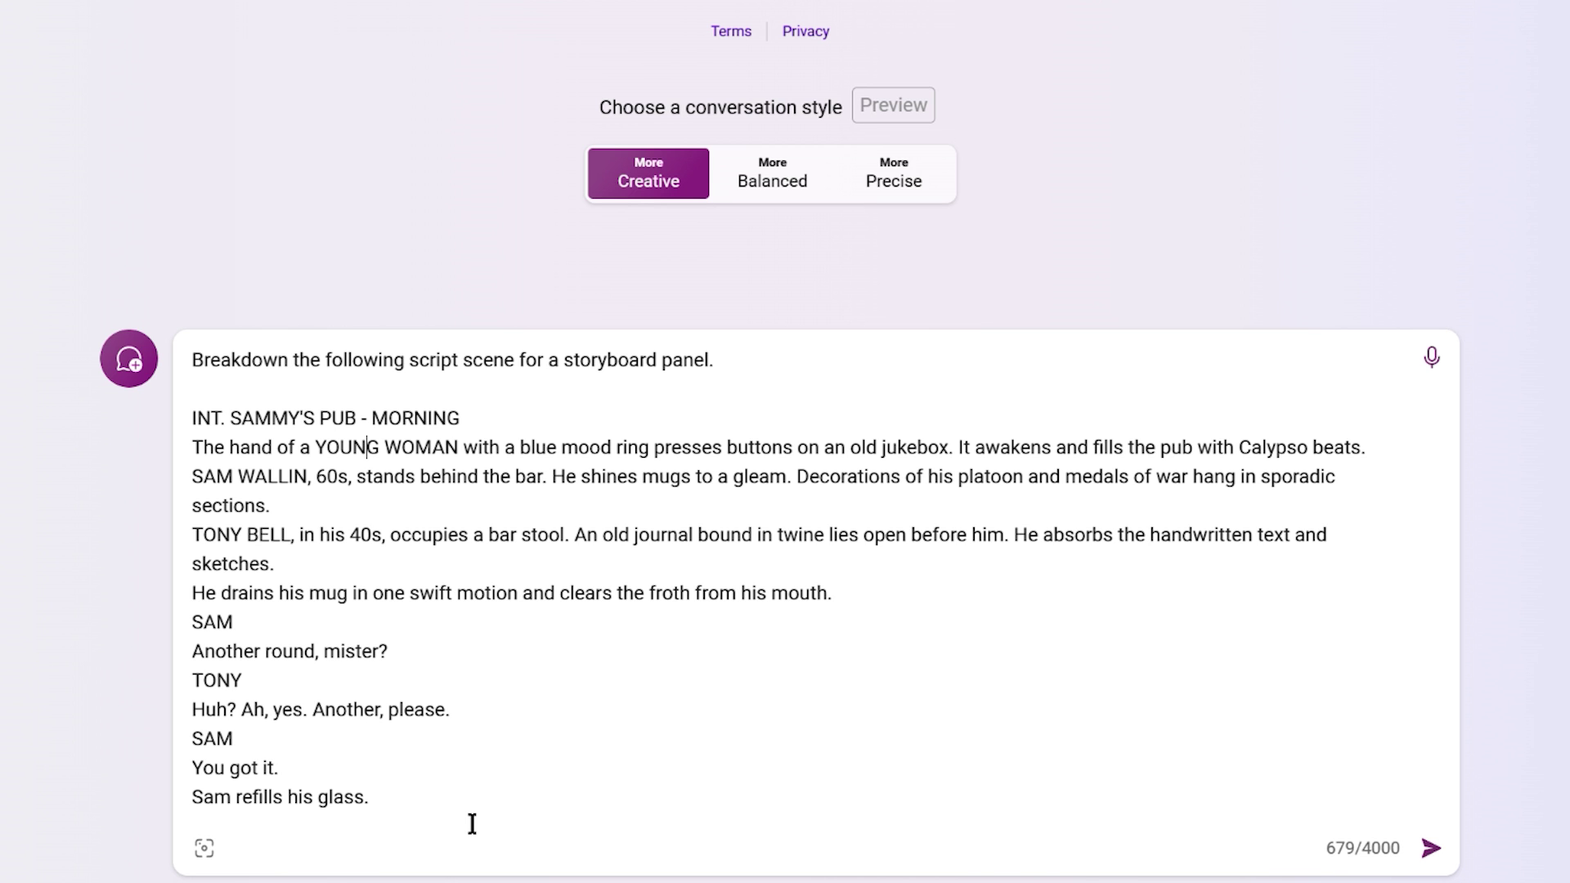
{"action": "key", "text": "Return"}
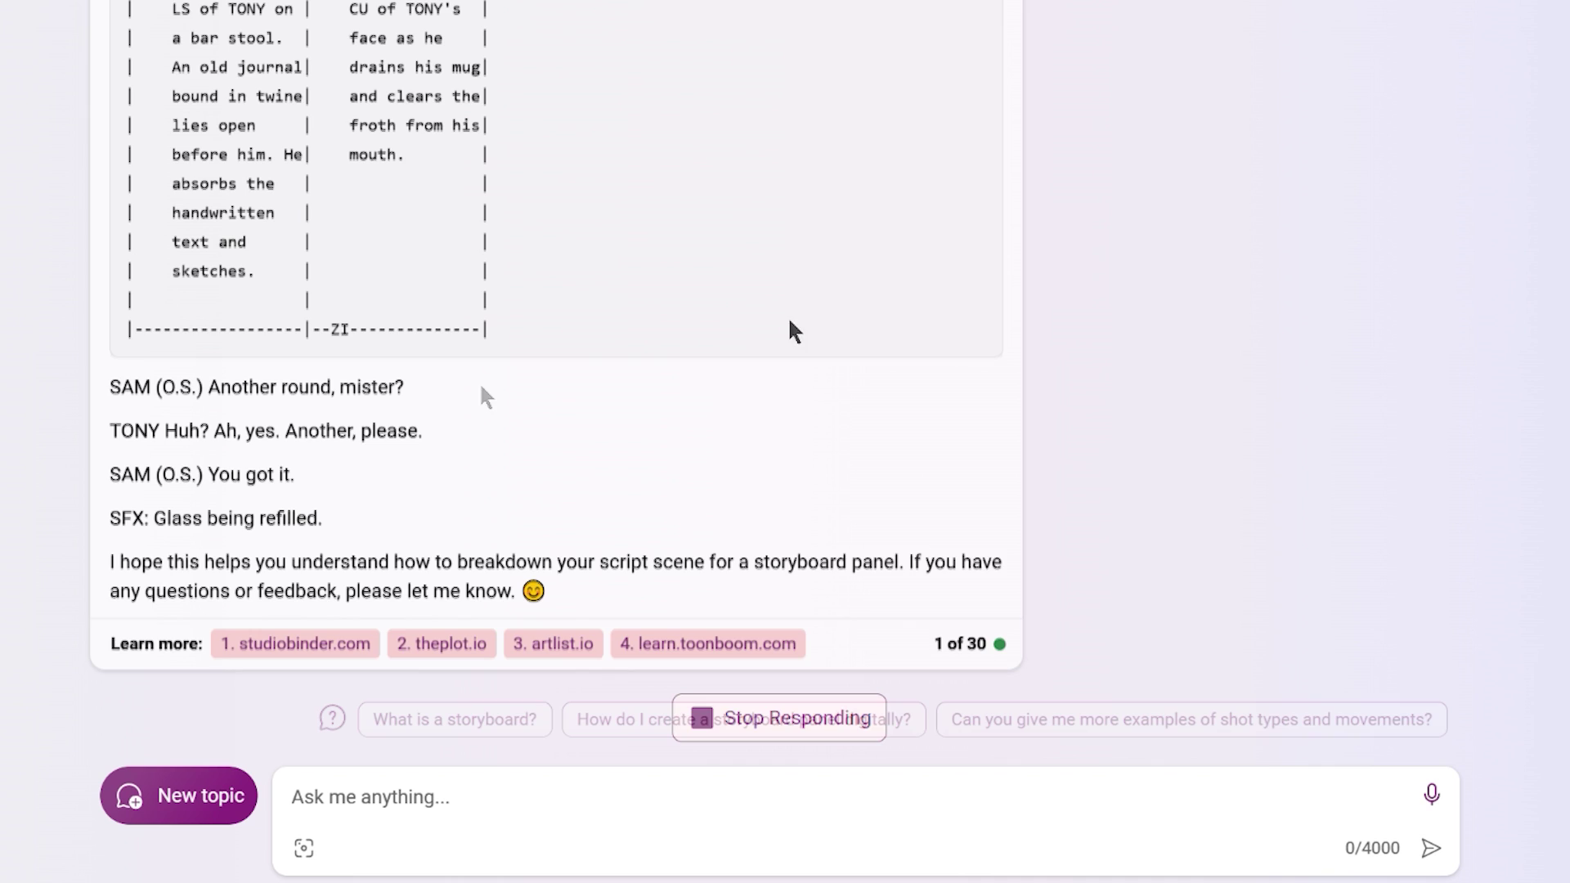
{"action": "scroll", "coordinate": [496, 415], "scroll_direction": "up", "scroll_amount": 3}
{"action": "scroll", "coordinate": [497, 415], "scroll_direction": "up", "scroll_amount": 4}
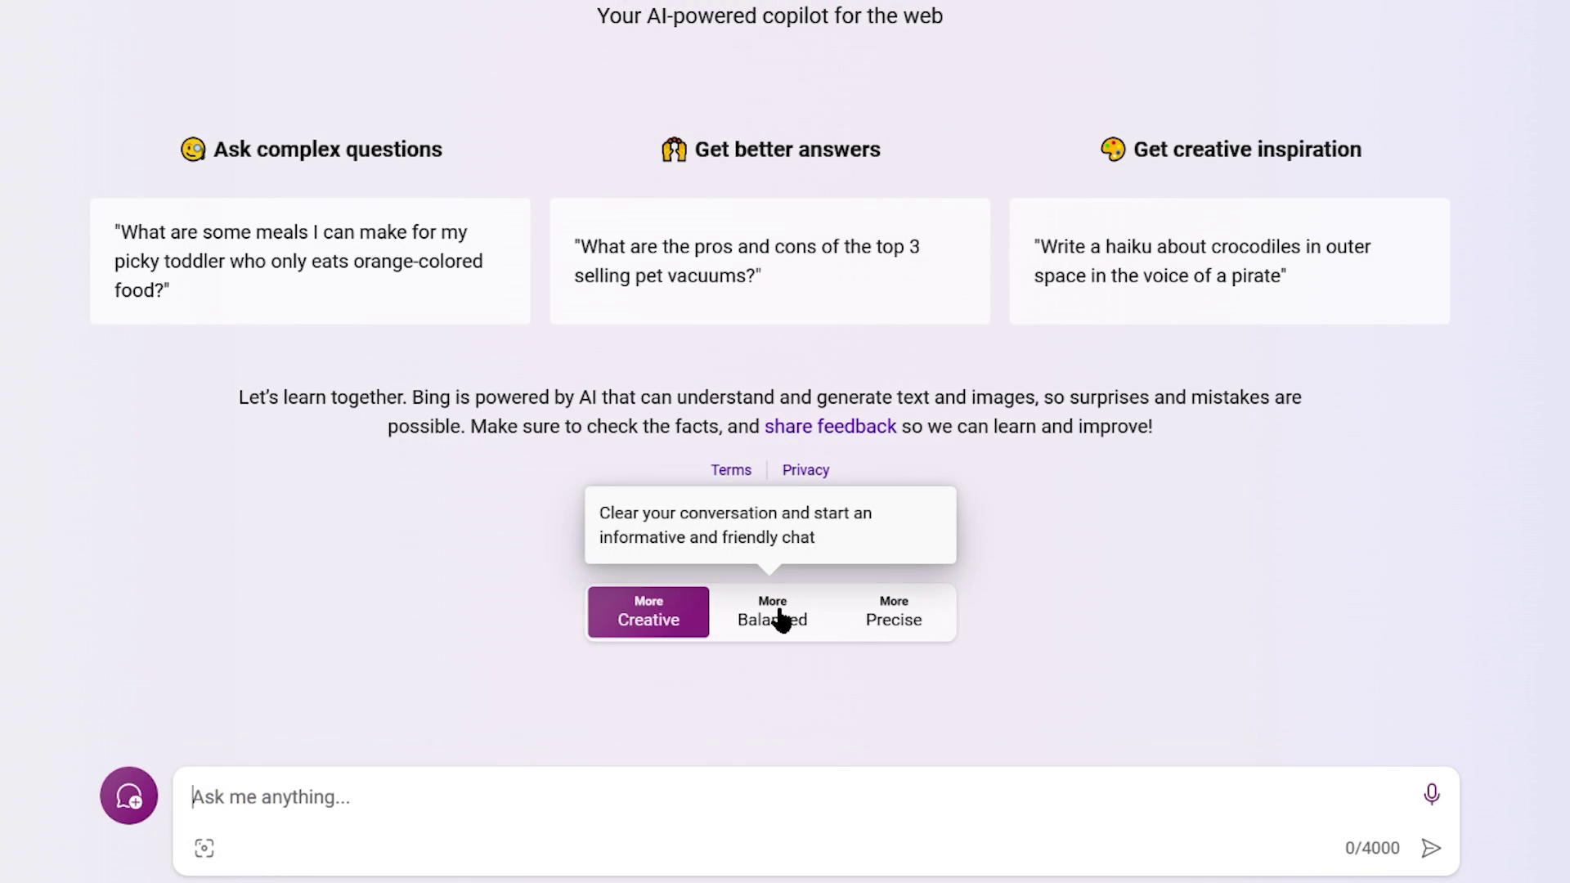
Resend the storyboard breakdown request in Balanced style, then start a new Precise-style chat.
{"action": "left_click", "coordinate": [782, 620]}
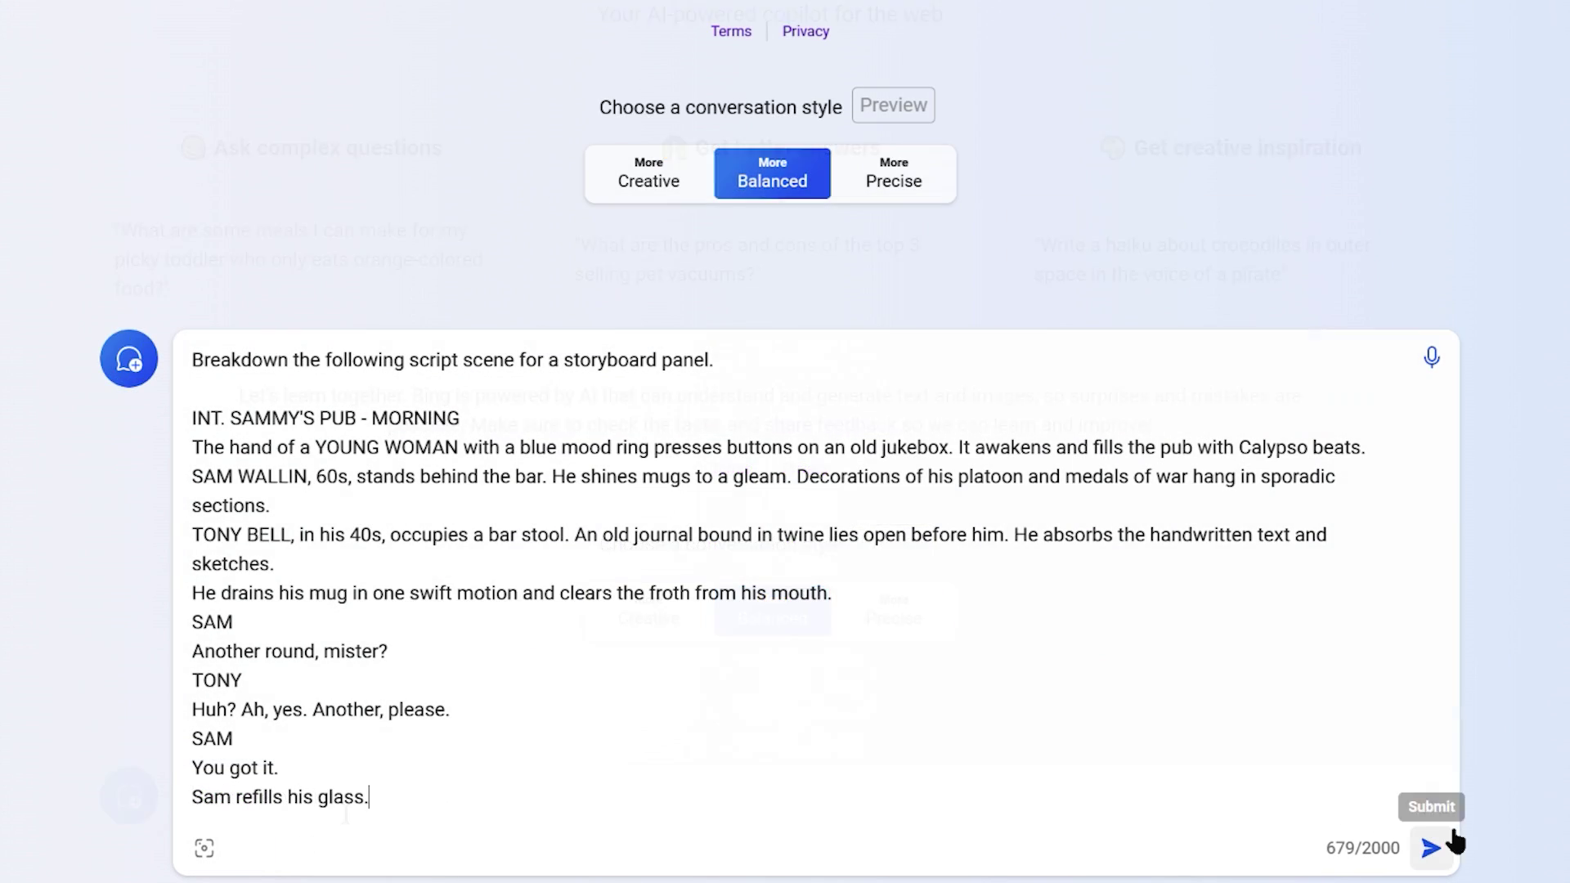
{"action": "left_click", "coordinate": [1431, 847]}
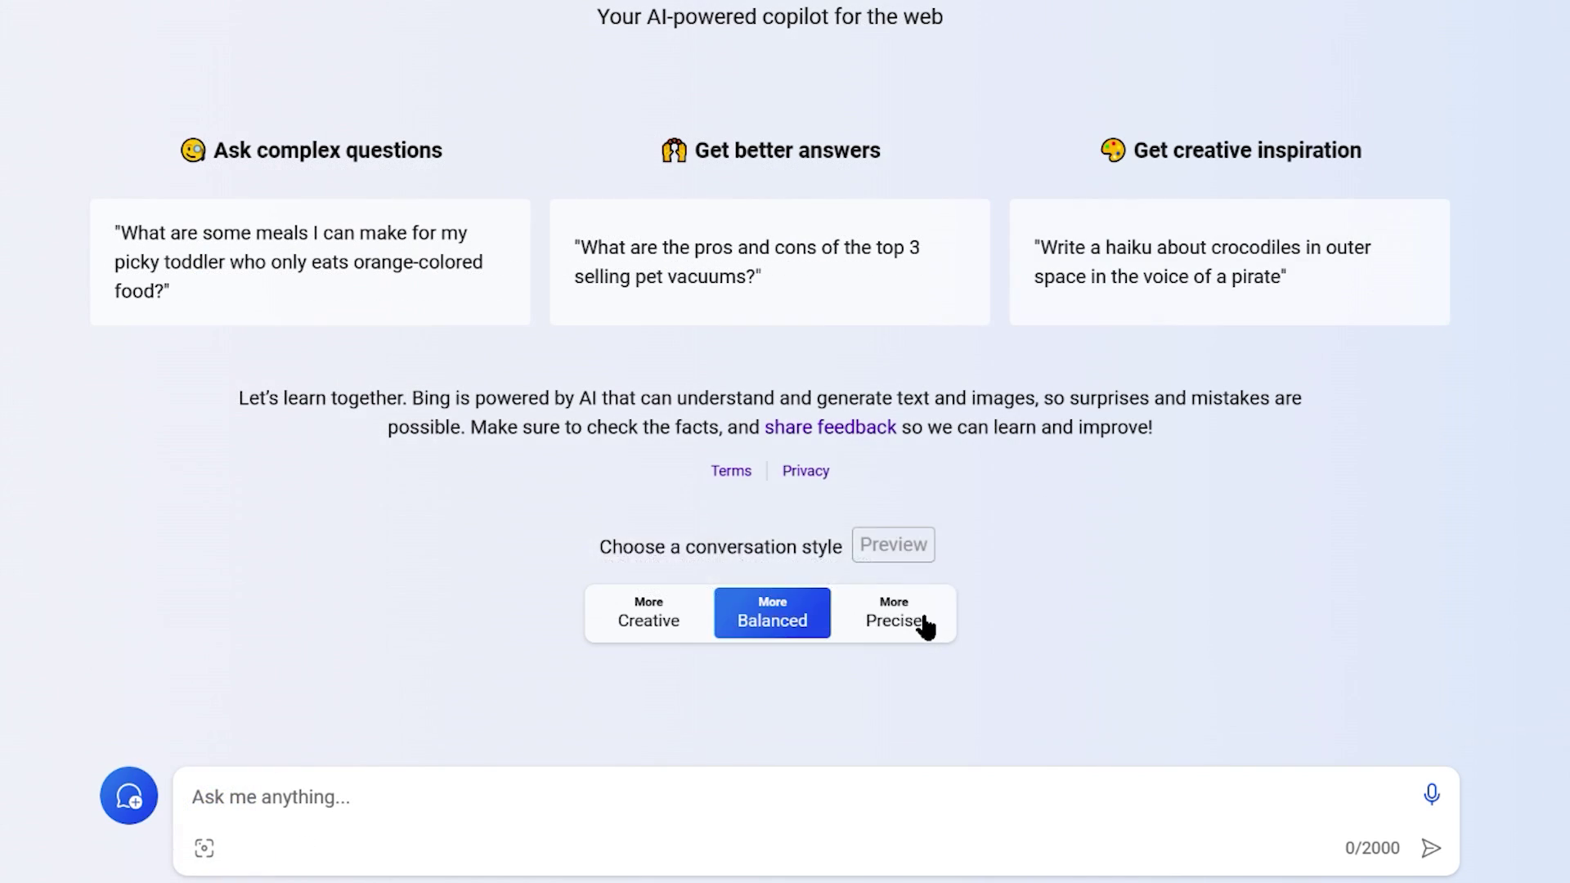
{"action": "left_click", "coordinate": [921, 620]}
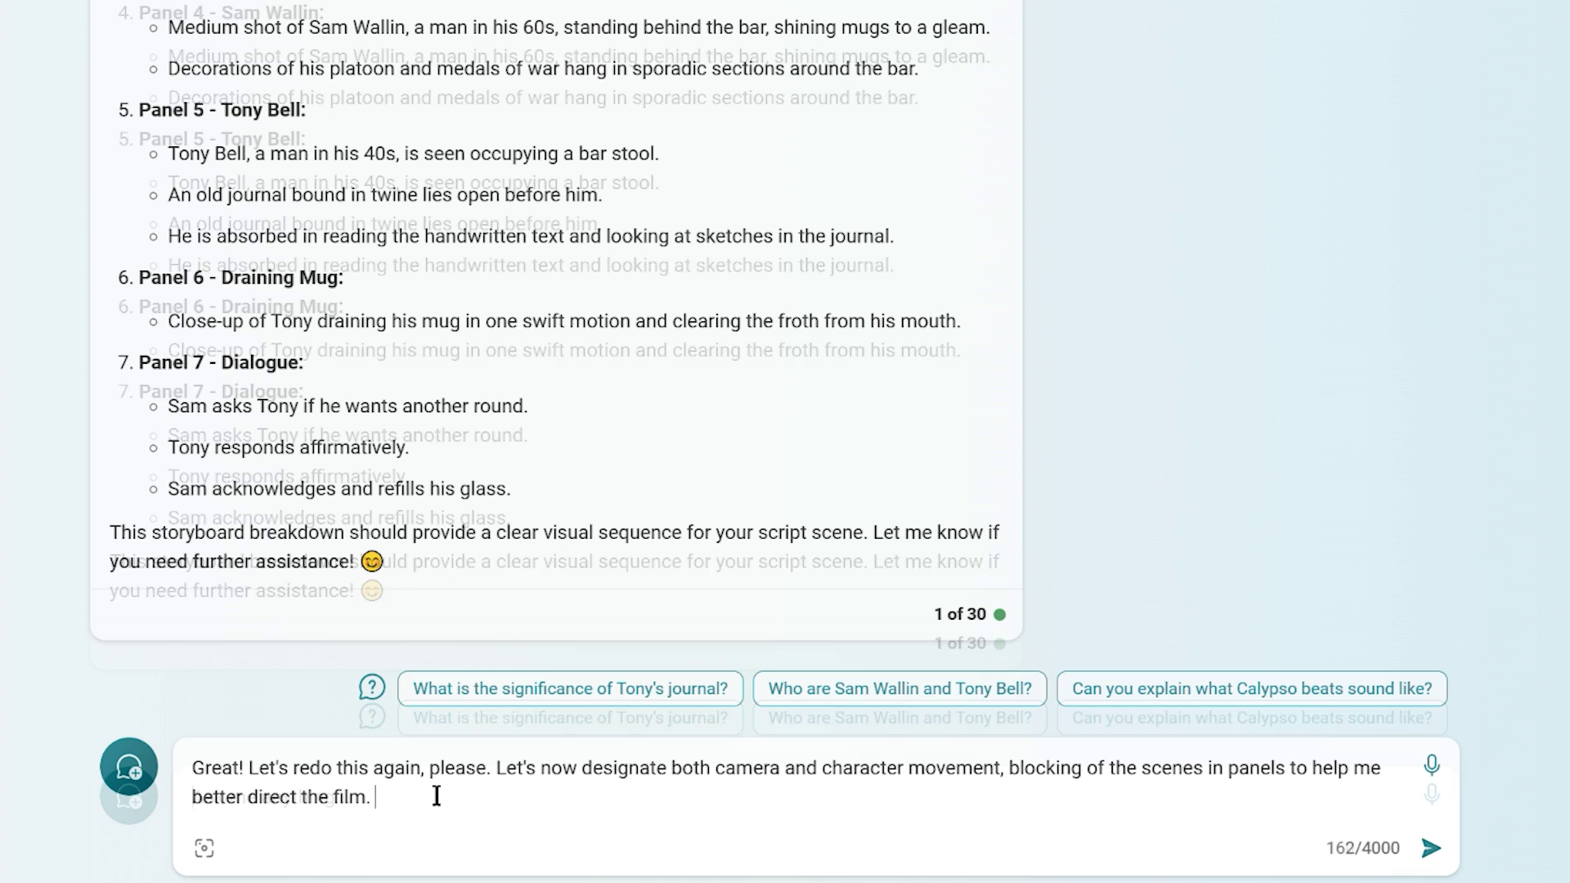
{"action": "type", "text": "And be as detai"}
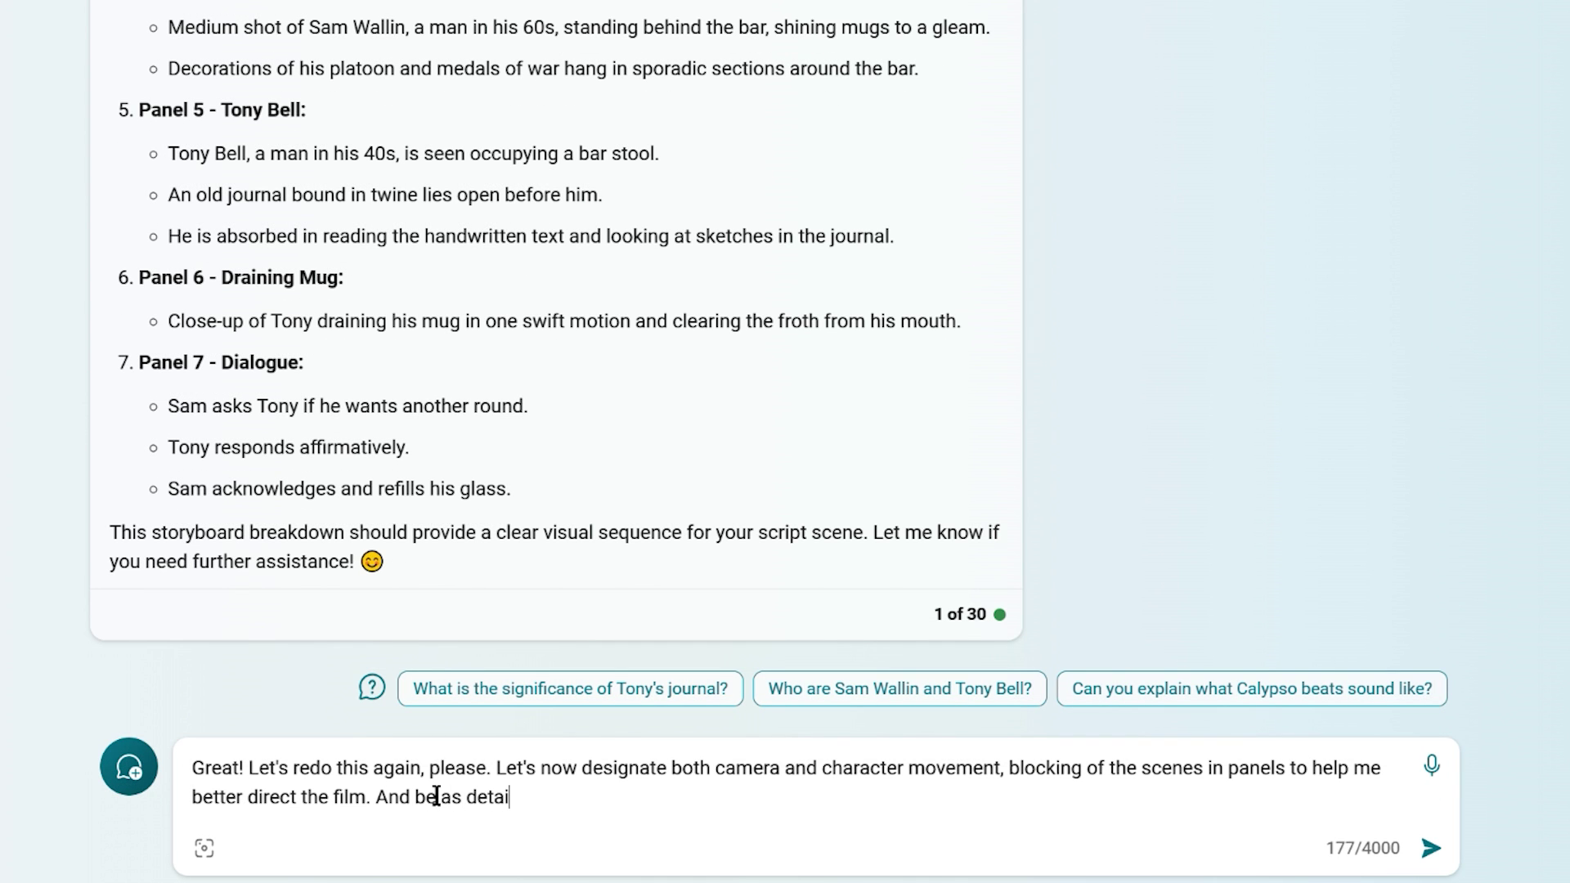
{"action": "type", "text": "led as possibl"}
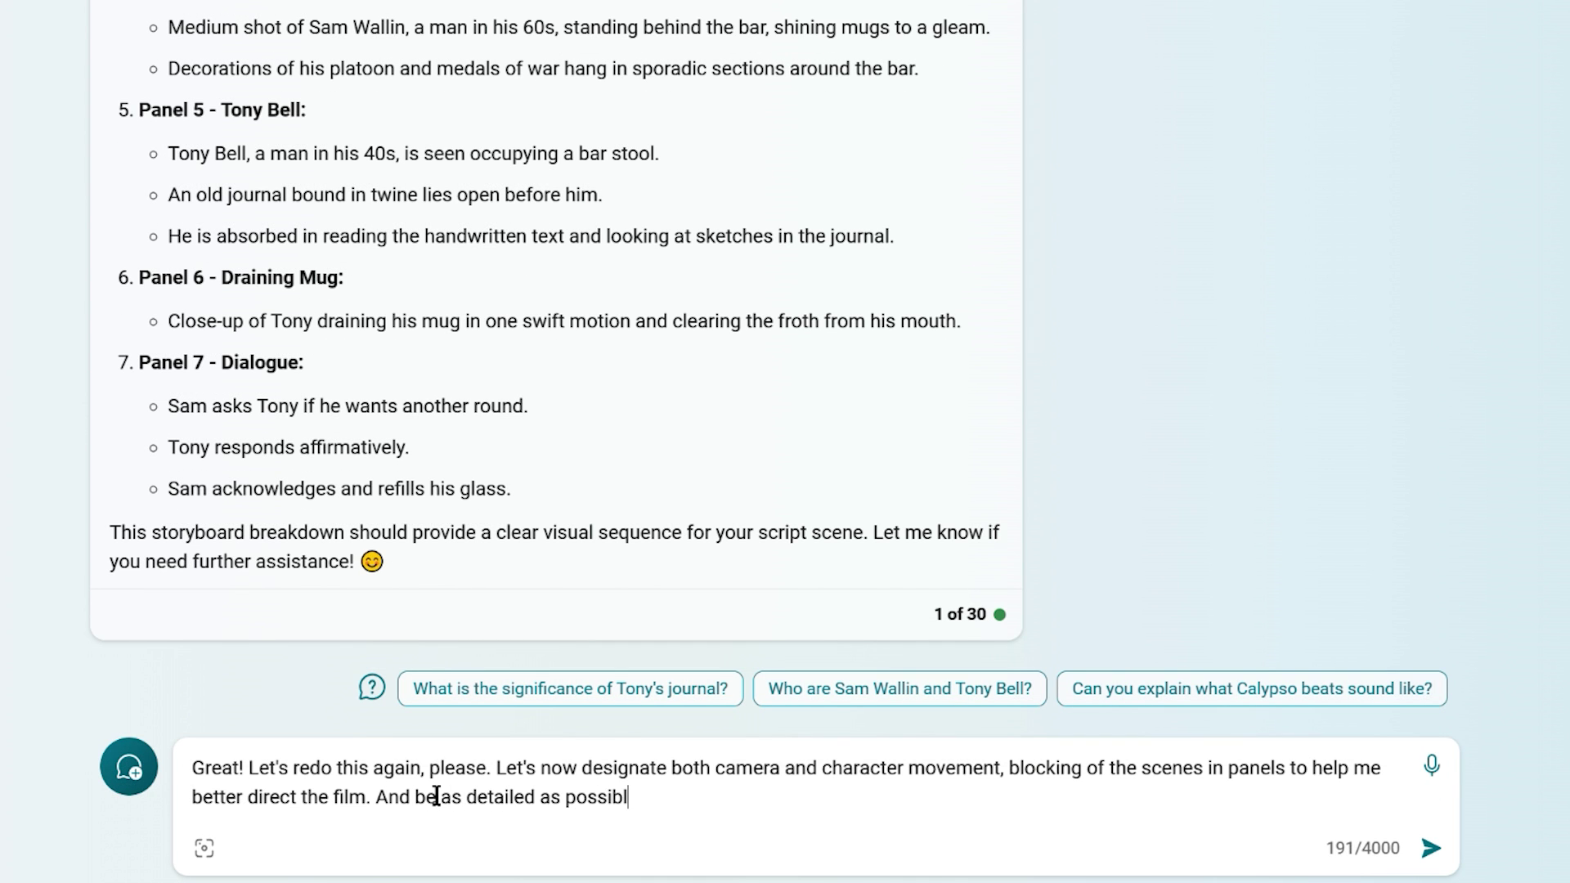
{"action": "type", "text": "e"}
Send a follow-up requesting per-panel camera movement, character movement and blocking in full detail.
{"action": "key", "text": "Return"}
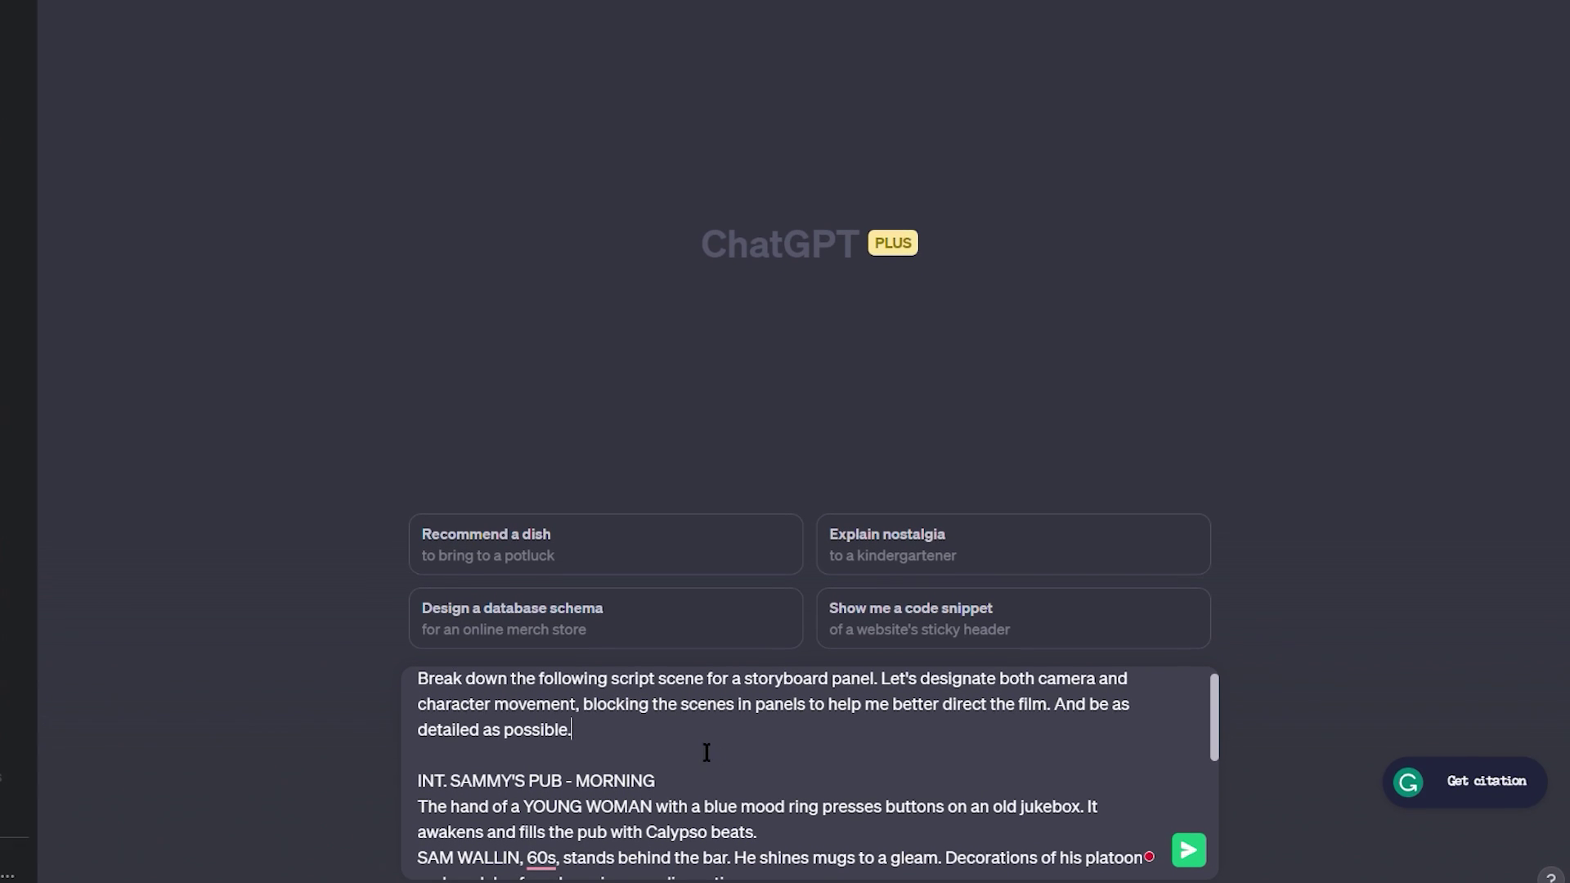
Submit the storyboard prompt and pub script to ChatGPT, then review Panels 1–5.
{"action": "left_click_drag", "start_coordinate": [572, 729], "coordinate": [393, 673]}
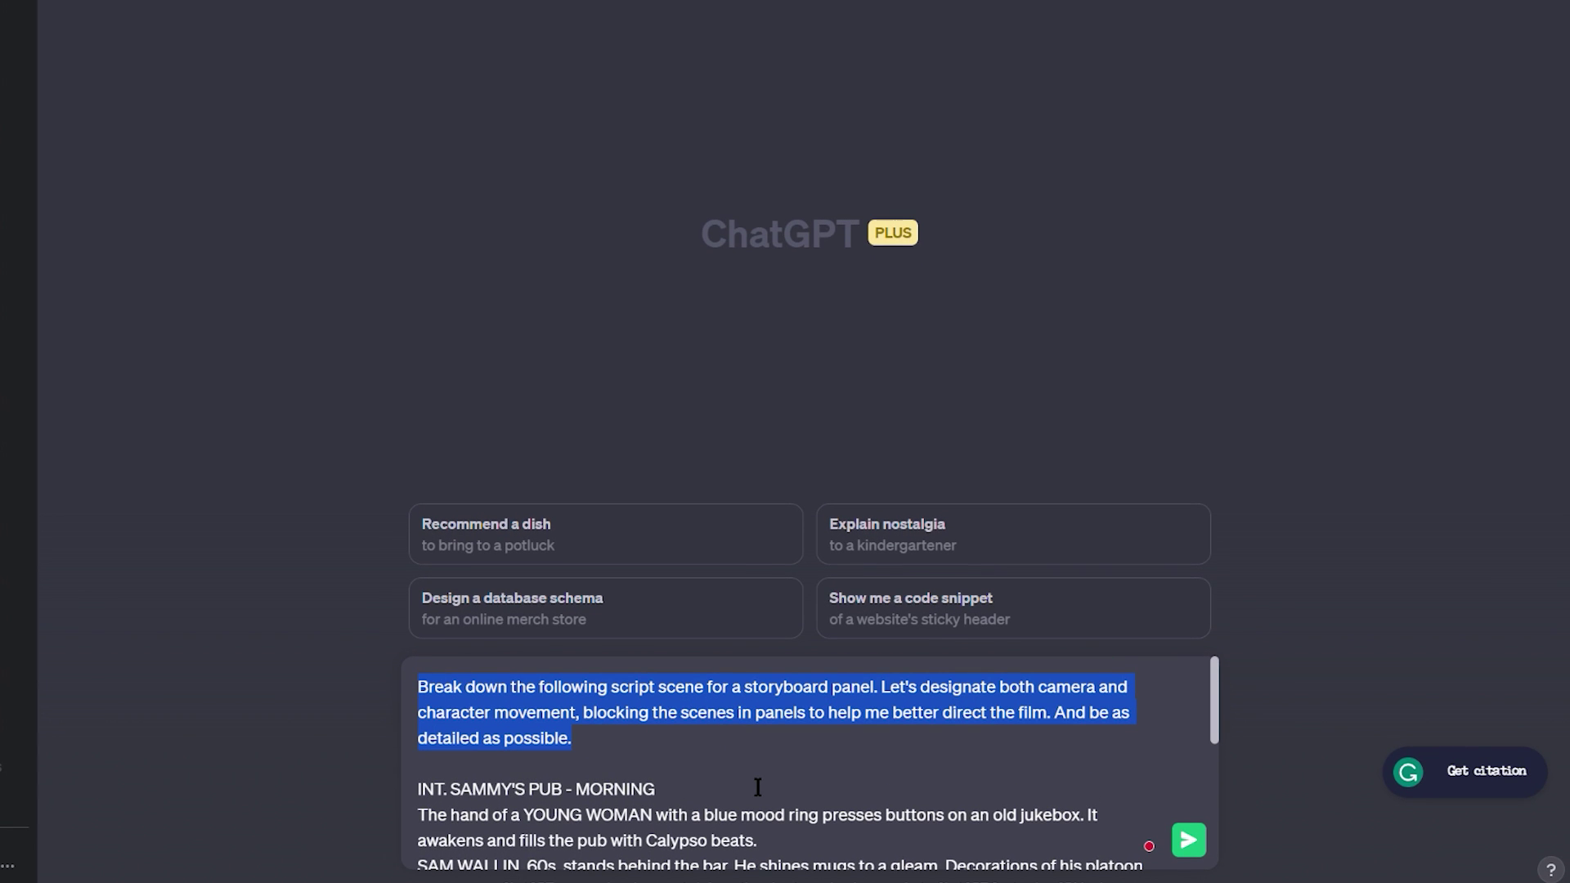
{"action": "key", "text": "Right"}
{"action": "scroll", "coordinate": [757, 789], "scroll_direction": "down", "scroll_amount": 5}
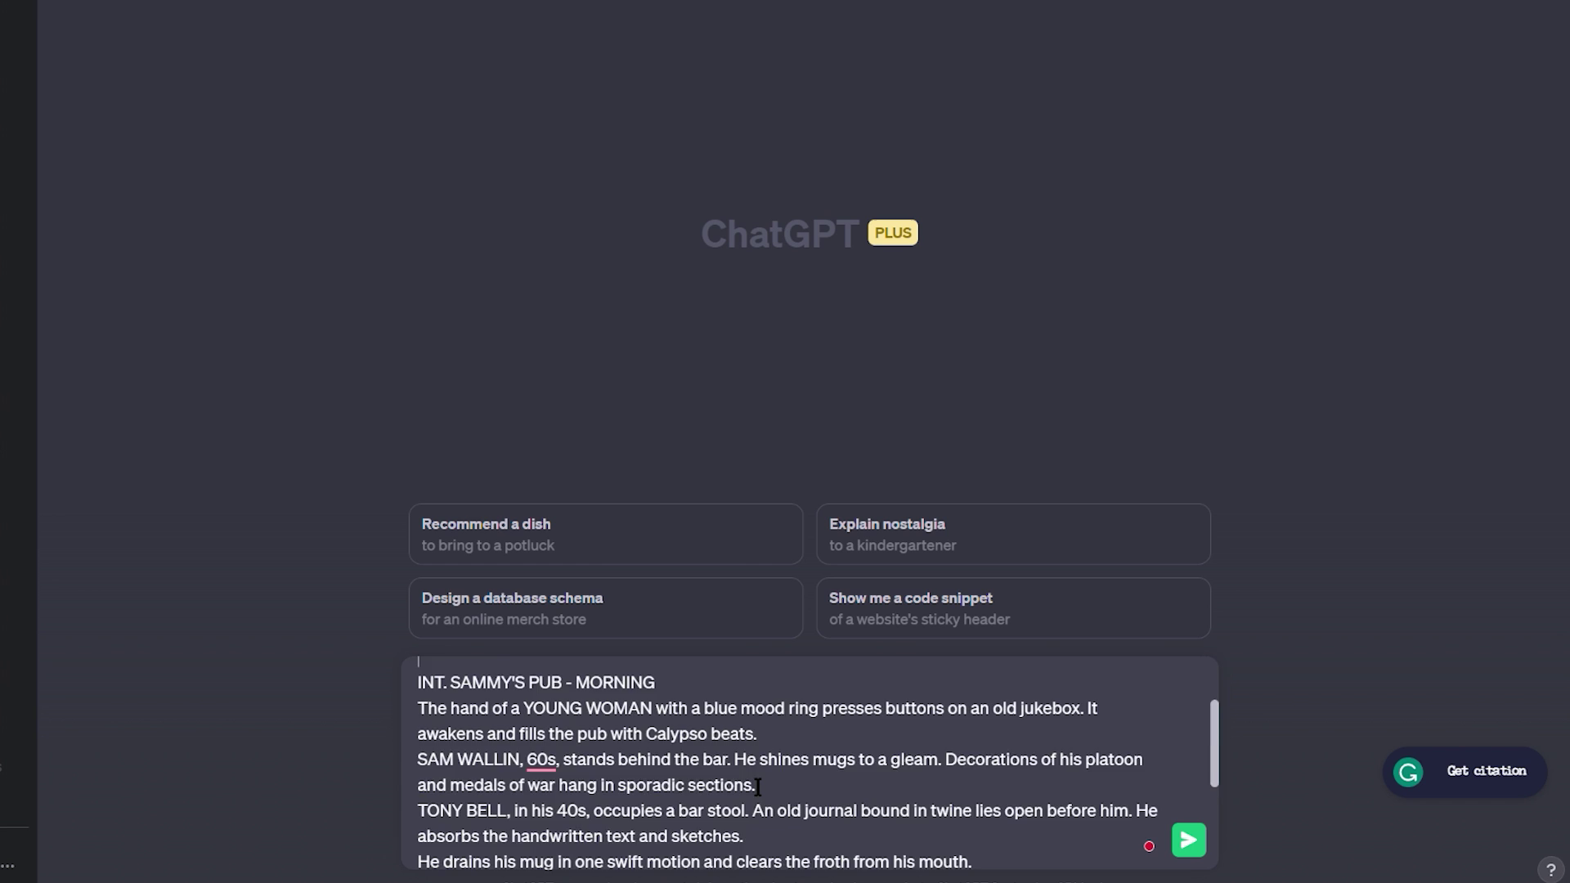
{"action": "scroll", "coordinate": [757, 789], "scroll_direction": "down", "scroll_amount": 5}
{"action": "scroll", "coordinate": [757, 789], "scroll_direction": "up", "scroll_amount": 8}
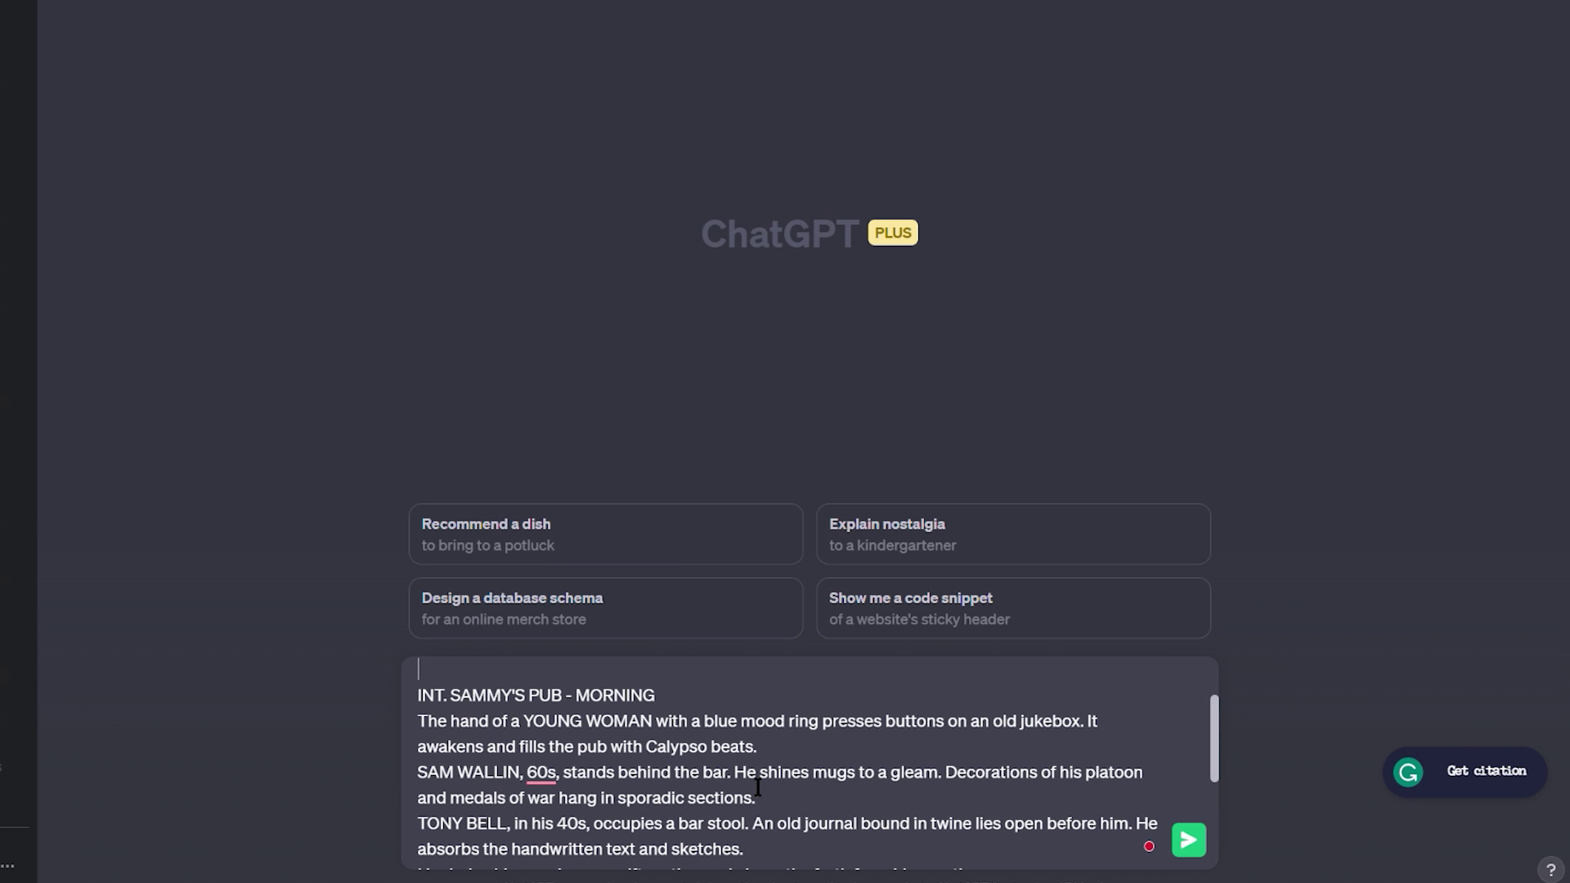
{"action": "key", "text": "Return"}
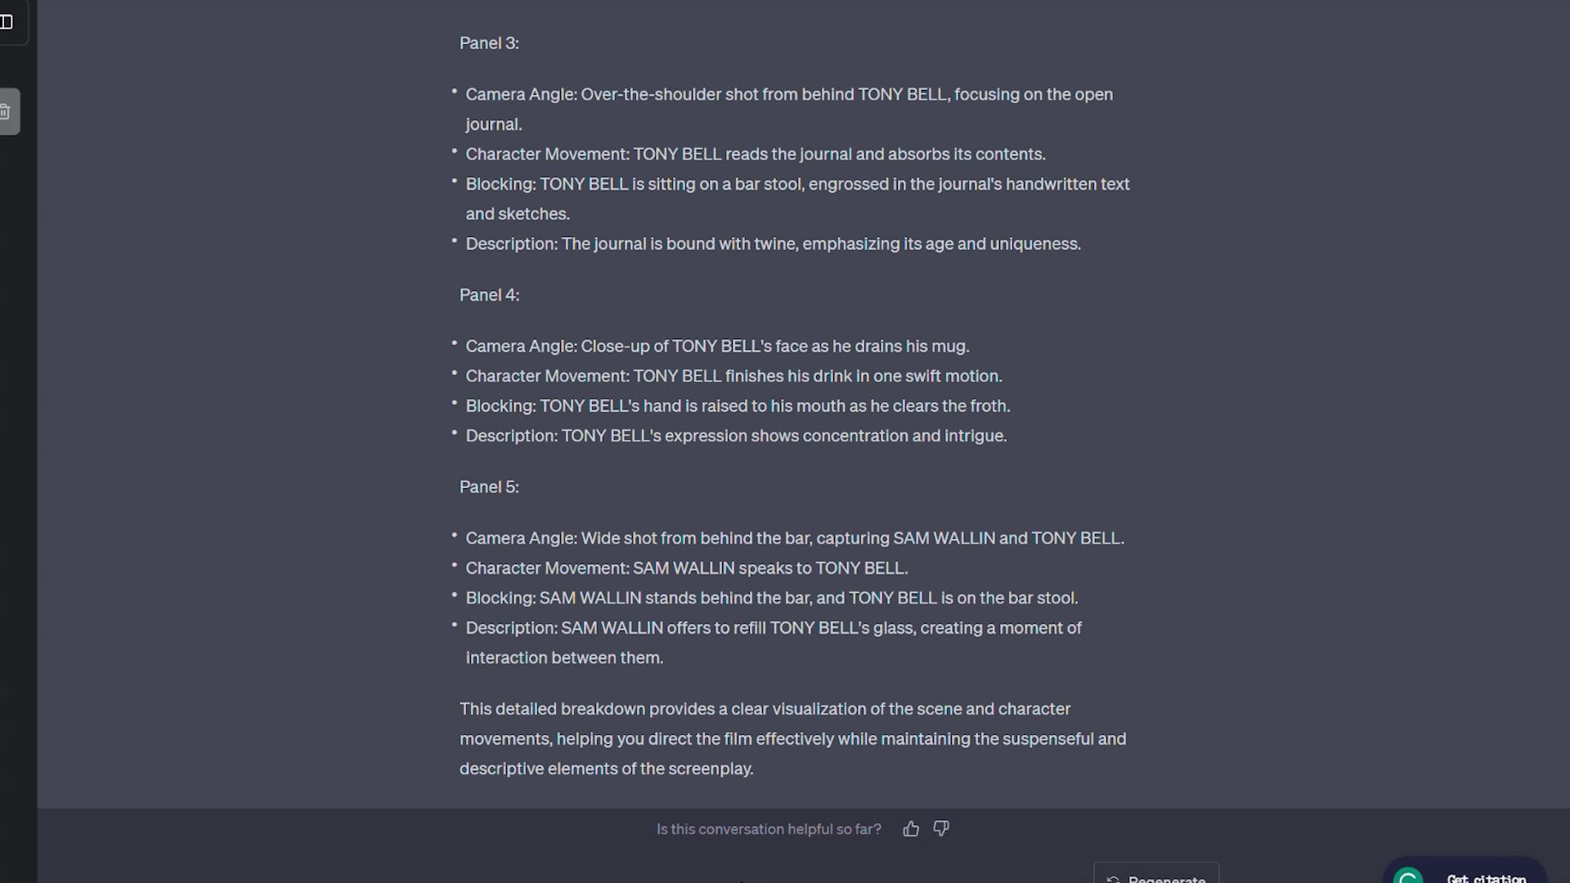
{"action": "scroll", "coordinate": [793, 552], "scroll_direction": "up", "scroll_amount": 5}
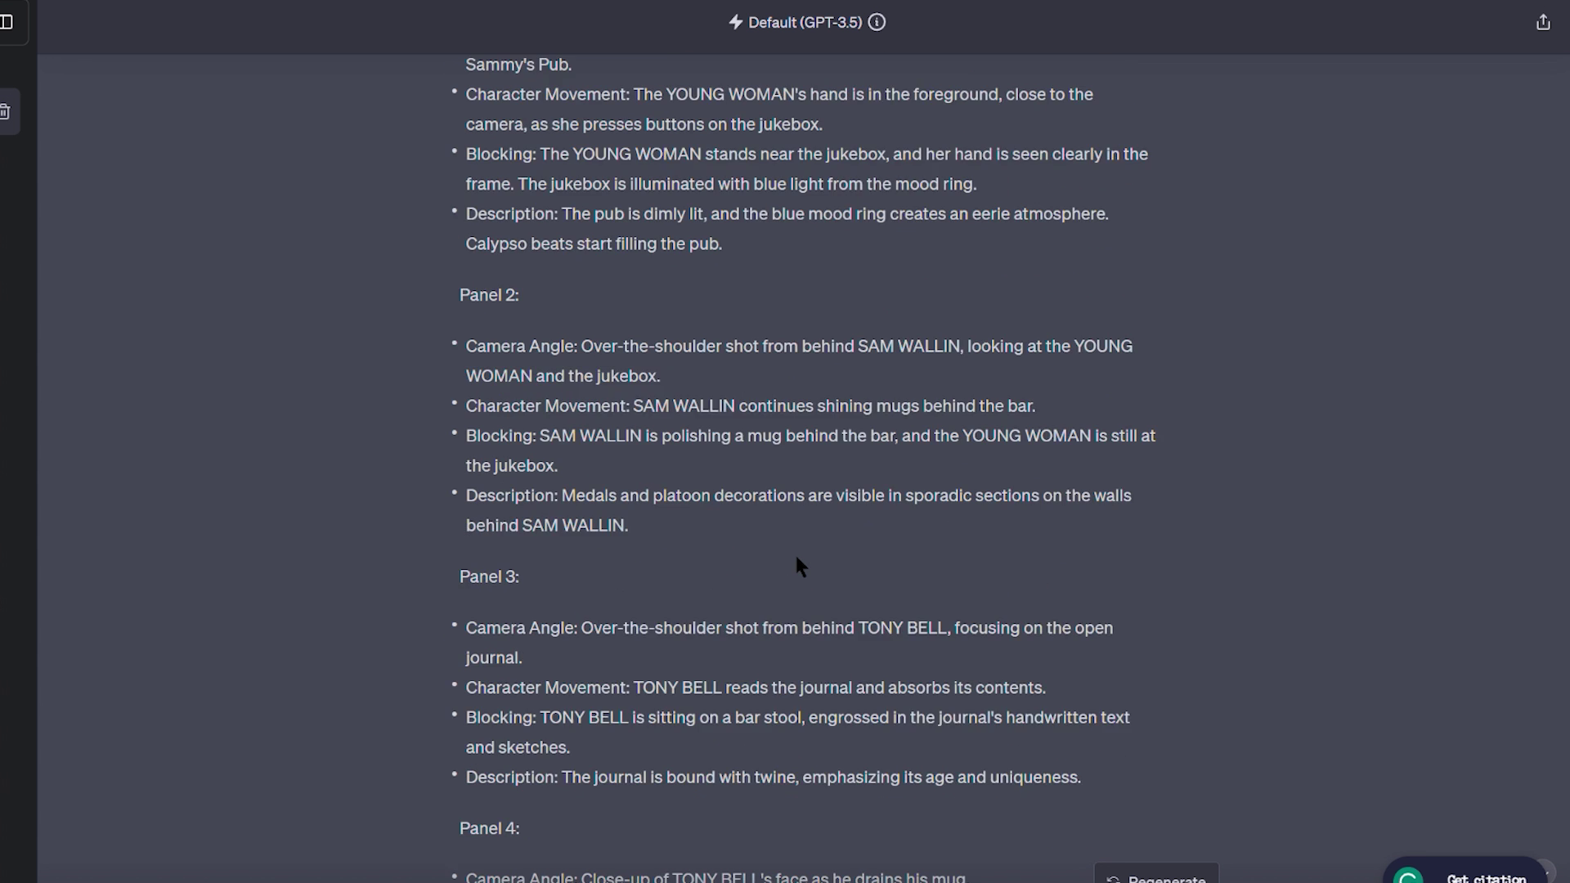
{"action": "scroll", "coordinate": [794, 551], "scroll_direction": "up", "scroll_amount": 5}
{"action": "scroll", "coordinate": [794, 552], "scroll_direction": "up", "scroll_amount": 2}
{"action": "scroll", "coordinate": [787, 554], "scroll_direction": "up", "scroll_amount": 2}
{"action": "scroll", "coordinate": [530, 349], "scroll_direction": "up", "scroll_amount": 2}
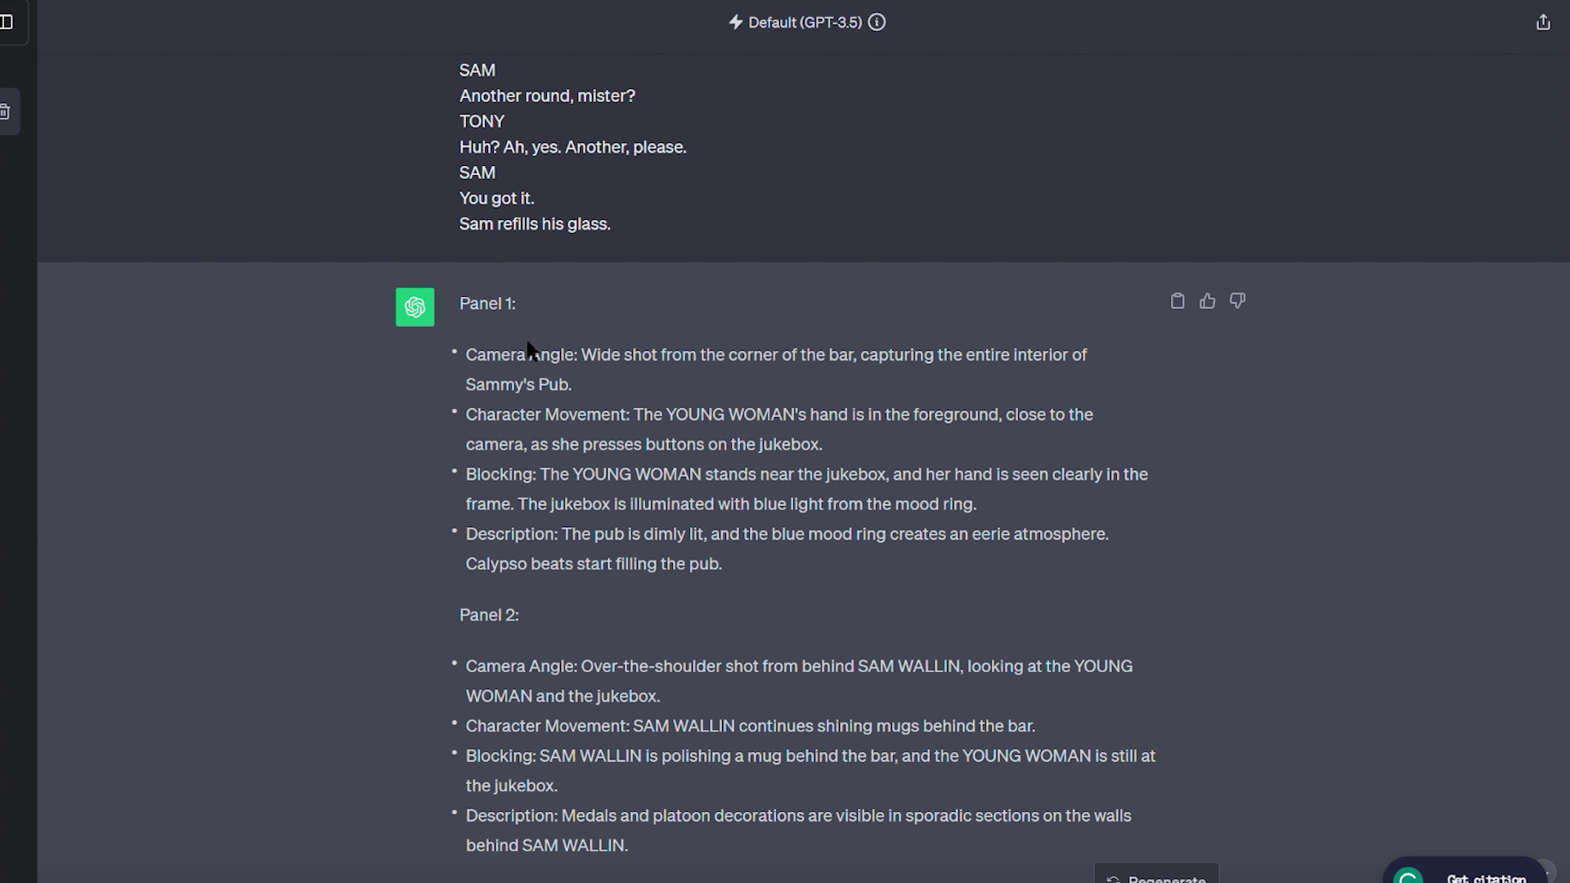
{"action": "left_click", "coordinate": [541, 383]}
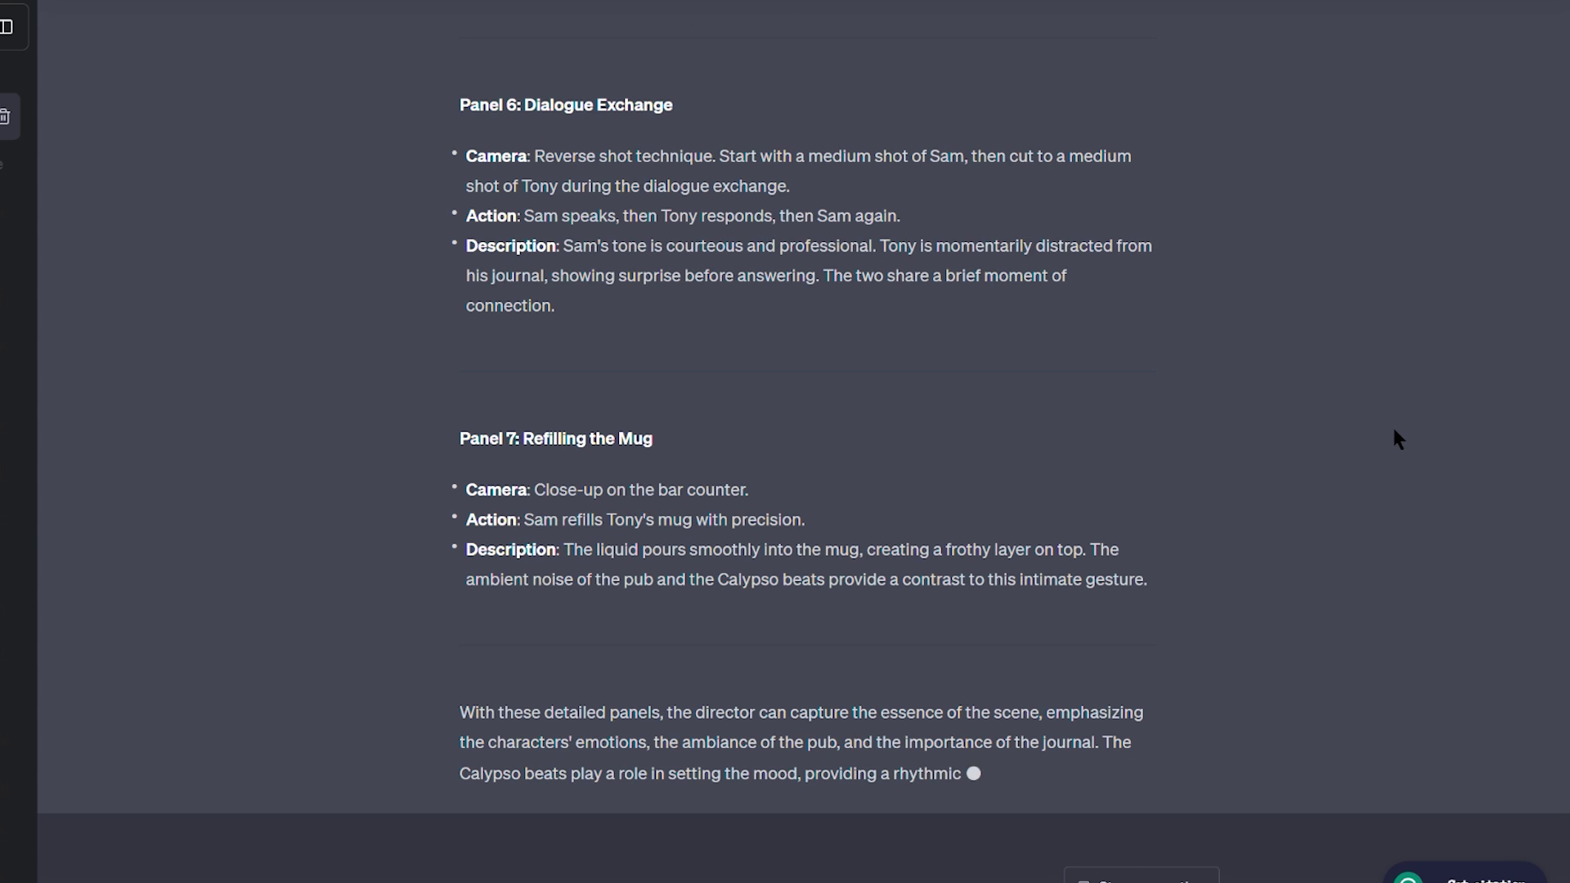
{"action": "scroll", "coordinate": [1130, 439], "scroll_direction": "up", "scroll_amount": 3}
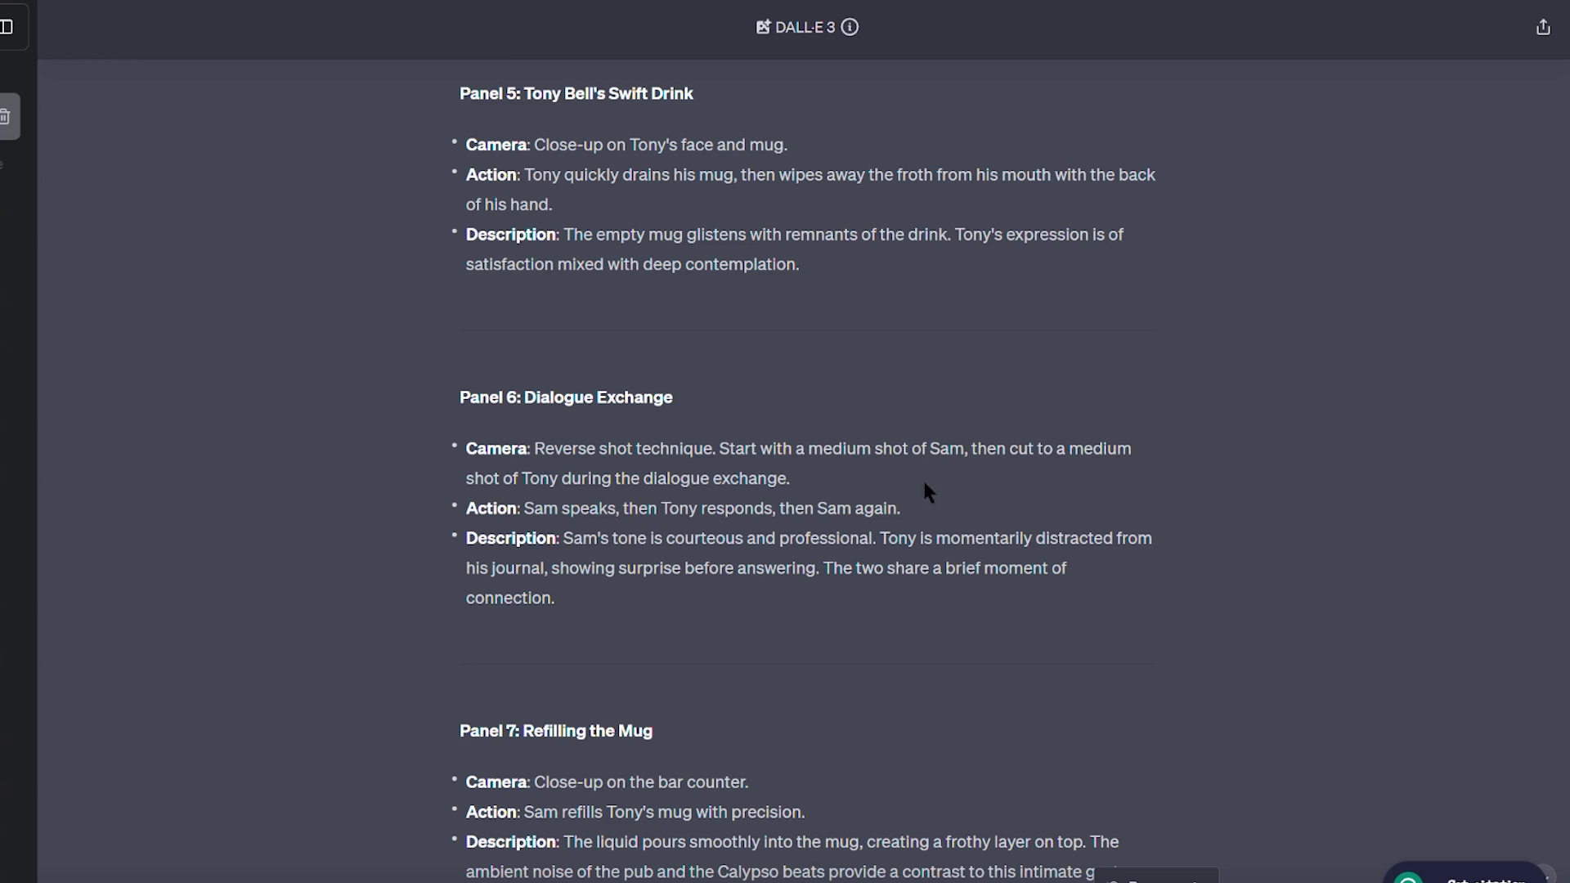
{"action": "scroll", "coordinate": [921, 477], "scroll_direction": "up", "scroll_amount": 2}
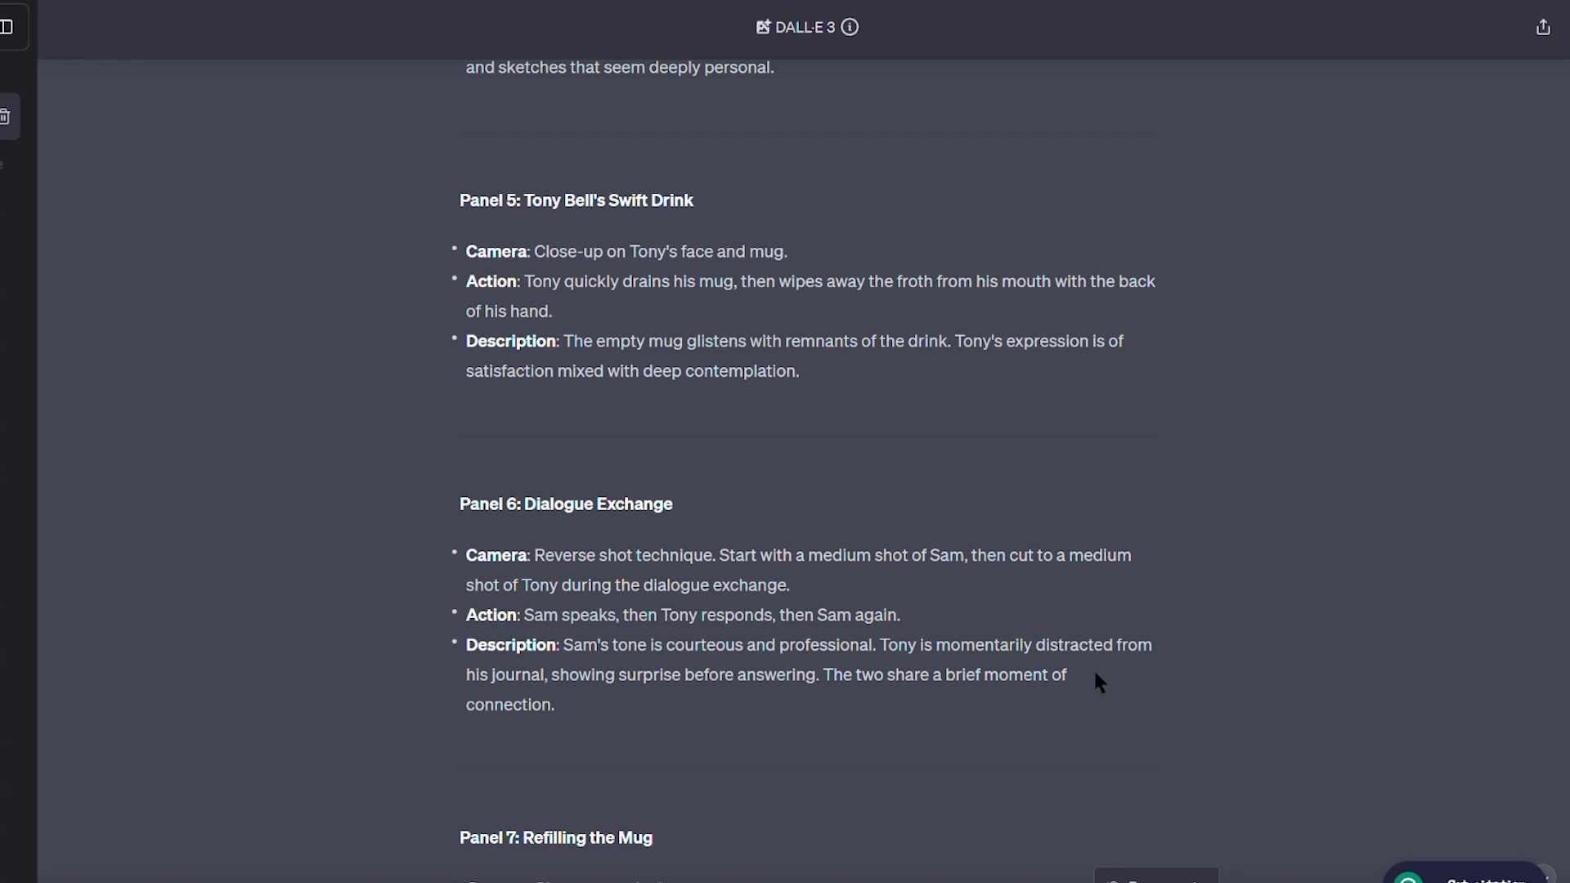